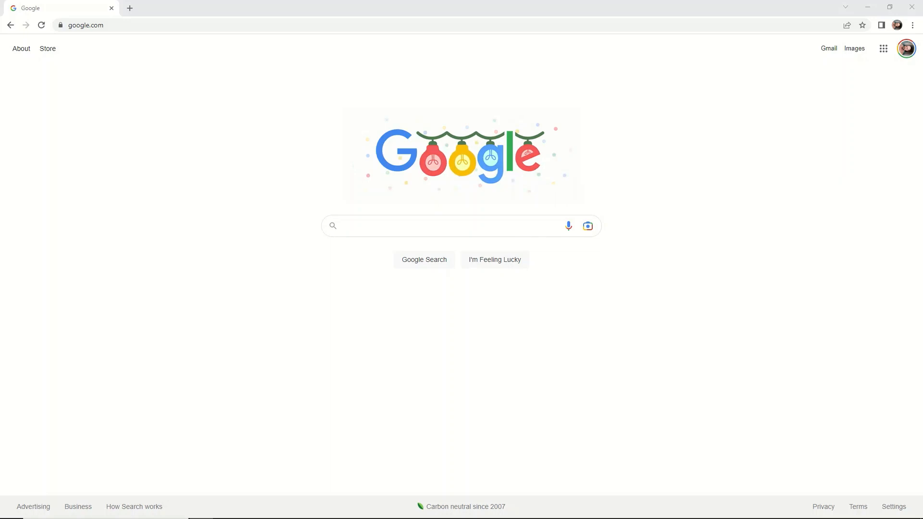
pyautogui.hotkey('ctrl', 'l')
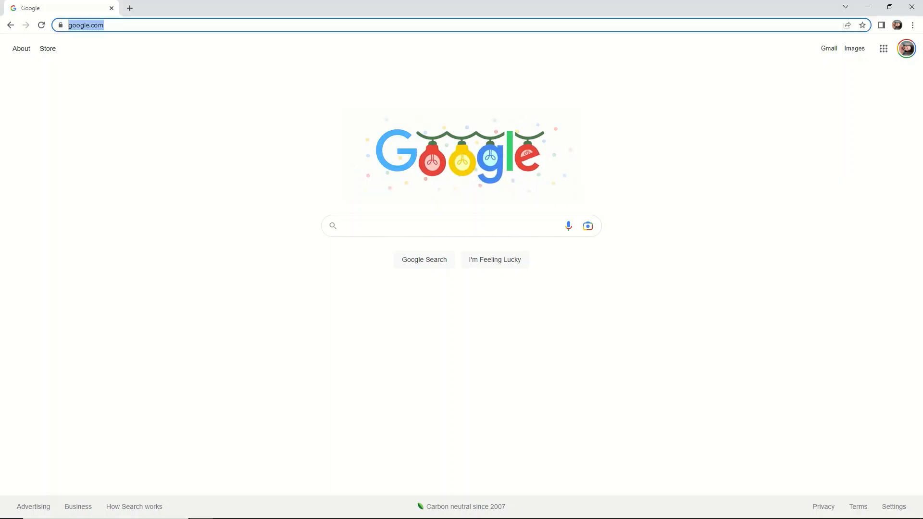
pyautogui.write('www.genesislaboratorypickups')
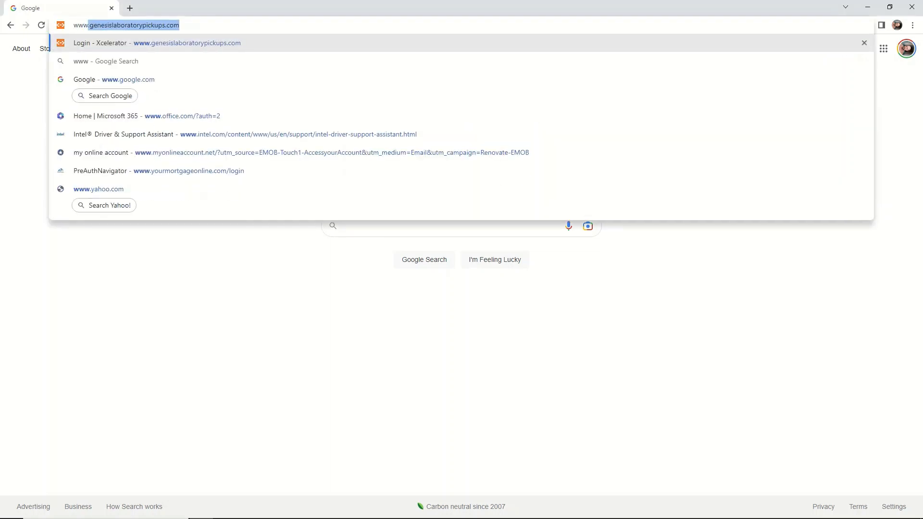
pyautogui.press('Return')
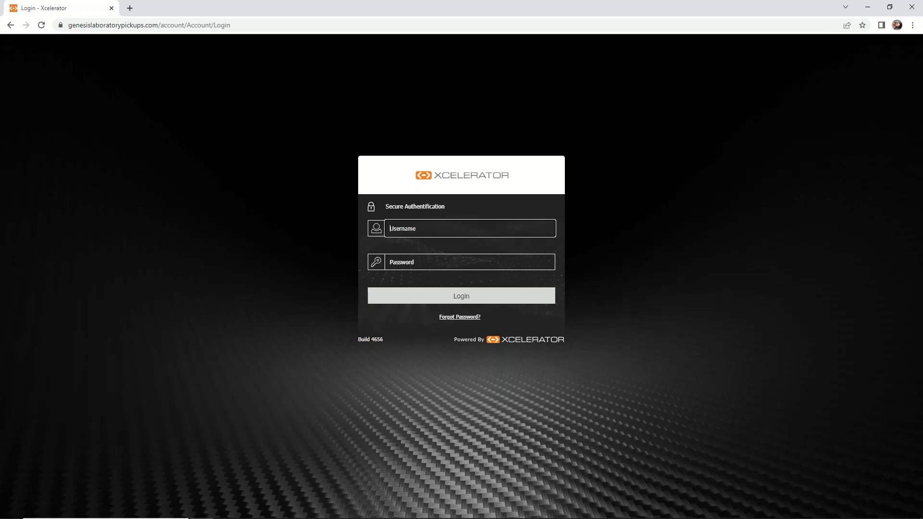
# - Log in with the account username and password, and maximize the dashboard window
pyautogui.write('Ian')
pyautogui.press('Tab')
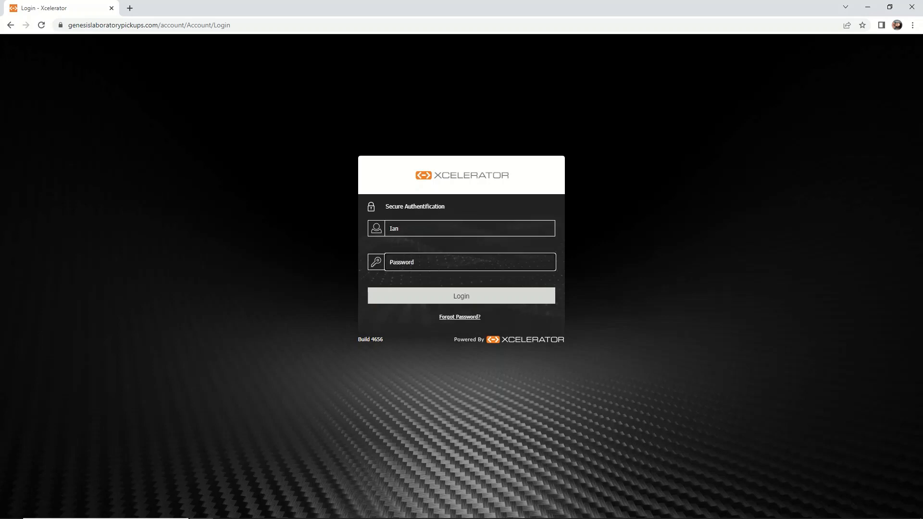
pyautogui.write('•••••••')
pyautogui.press('Return')
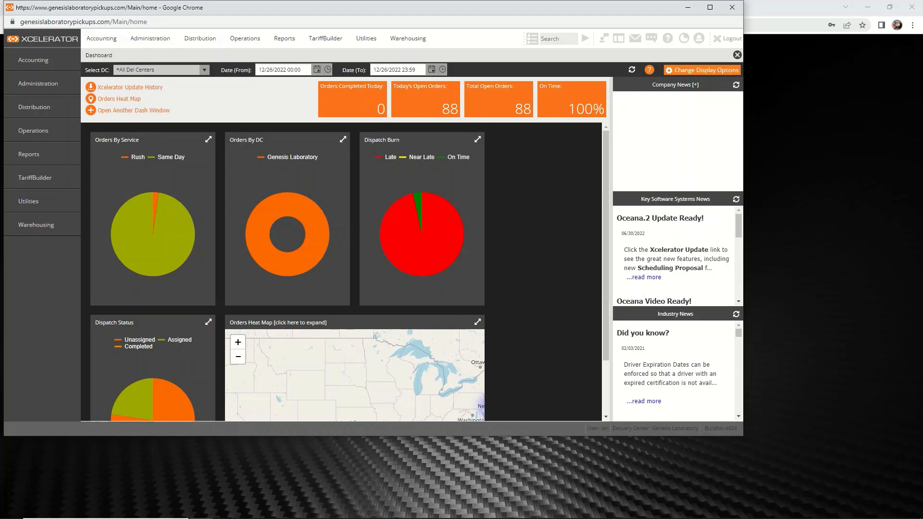
pyautogui.click(703, 8)
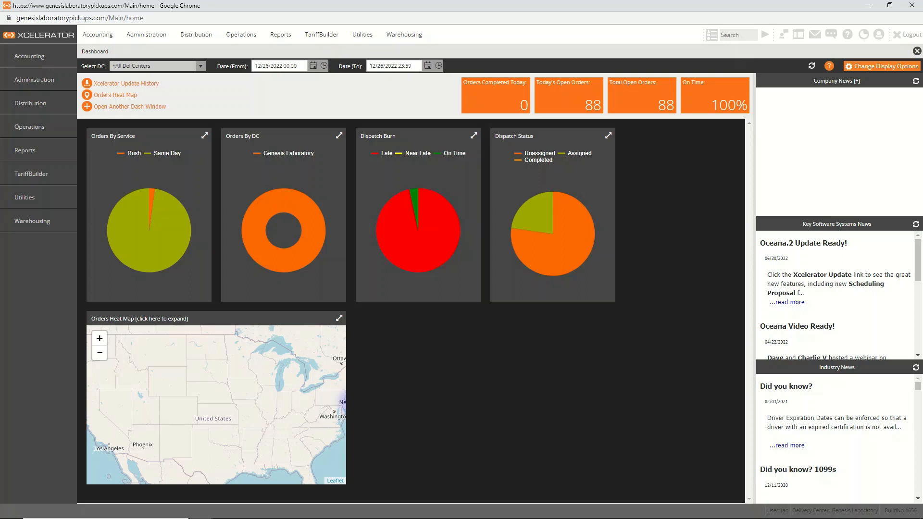
# - Open the Dispatch board, assign the 287 Route (Route No 13) to driver 12, and expand its orders under that driver
pyautogui.click(241, 35)
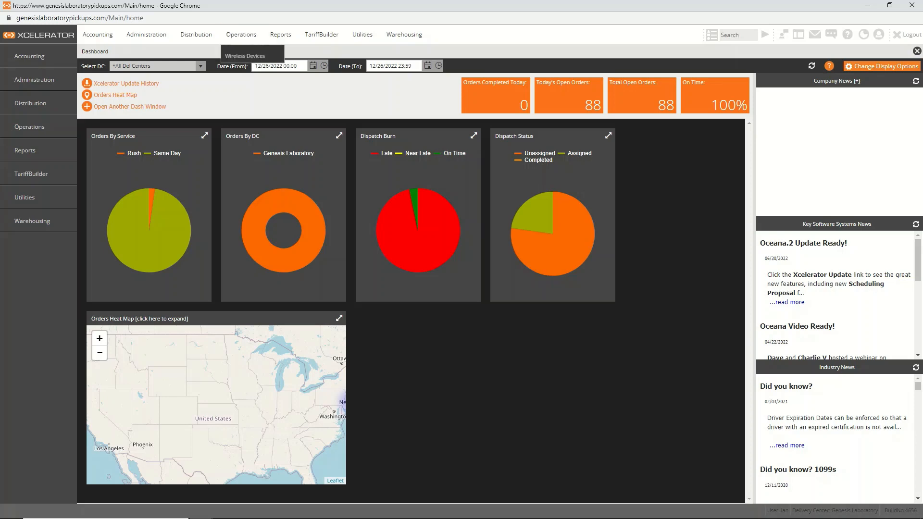
pyautogui.click(240, 90)
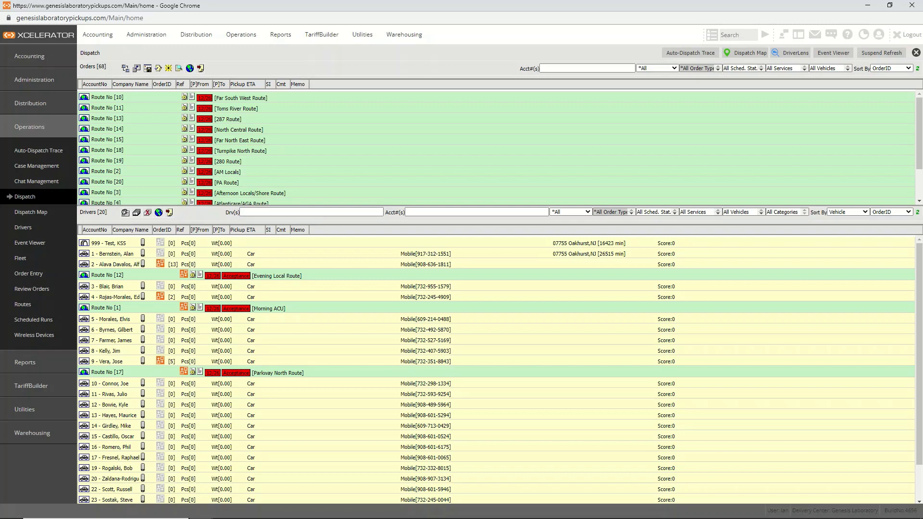
pyautogui.click(107, 118)
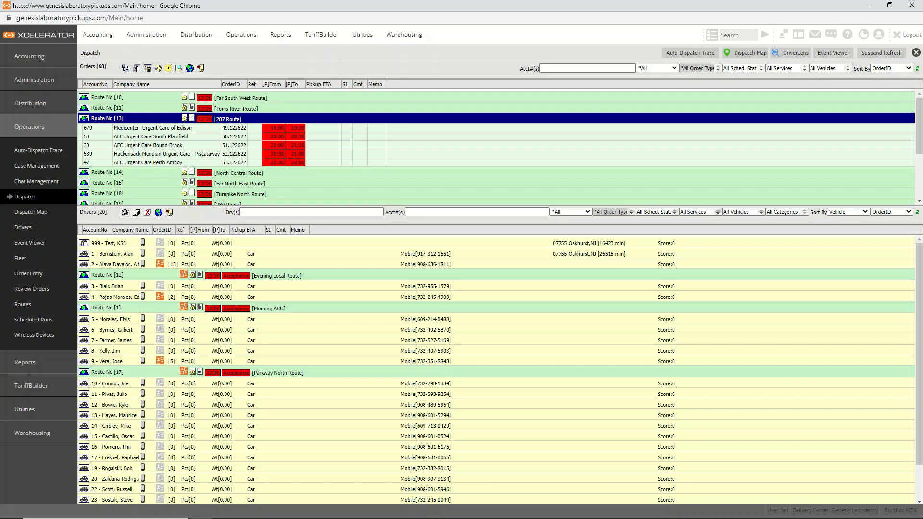
pyautogui.moveTo(103, 118); pyautogui.dragTo(57, 405)
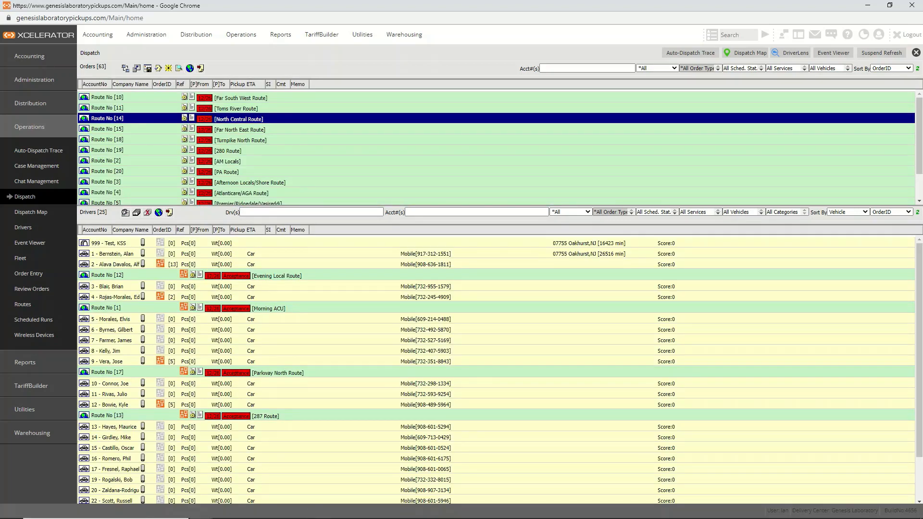
pyautogui.doubleClick(107, 415)
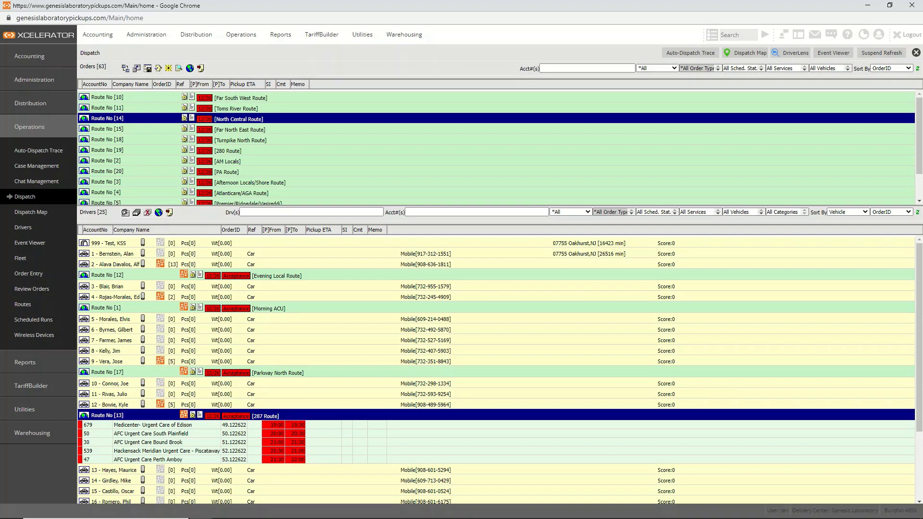
# - Assign the PA Route (Route No 20) to driver 3
pyautogui.scroll(-1, 495, 146)
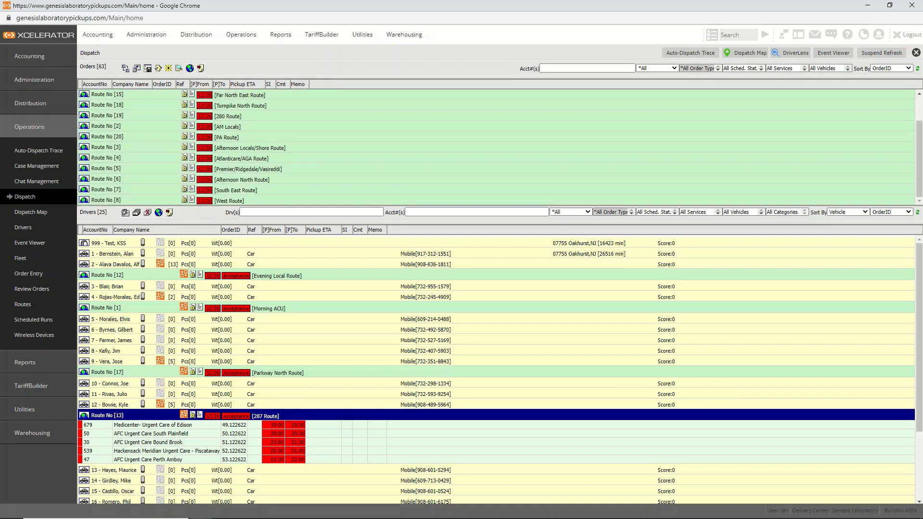
pyautogui.moveTo(103, 137); pyautogui.dragTo(81, 287)
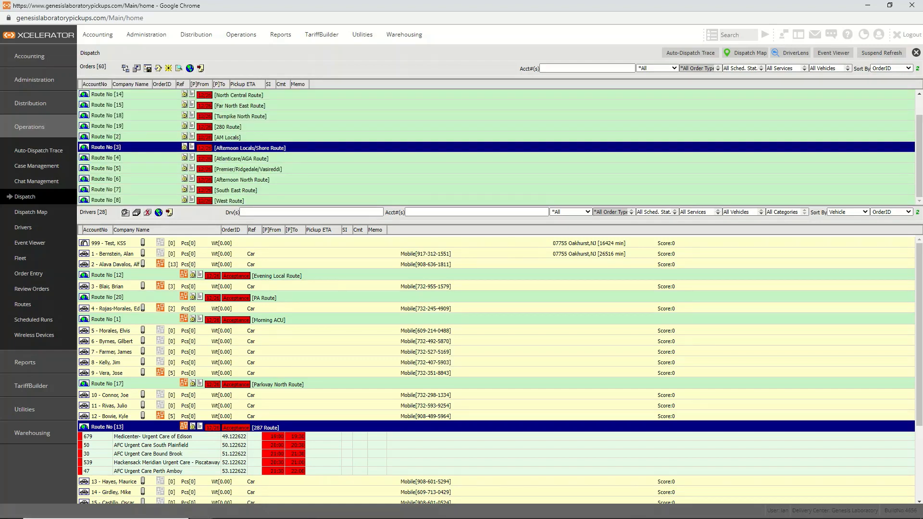
pyautogui.scroll(1, 496, 147)
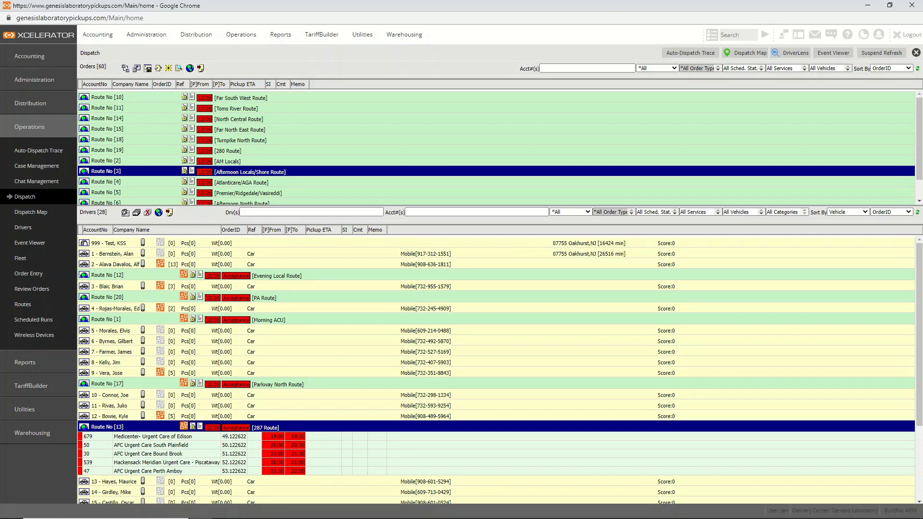
# - Reassign the Medicenter- Urgent Care of Edison order from driver 12's 287 Route to driver 9, and review driver 9's order details
pyautogui.moveTo(93, 437); pyautogui.dragTo(44, 373)
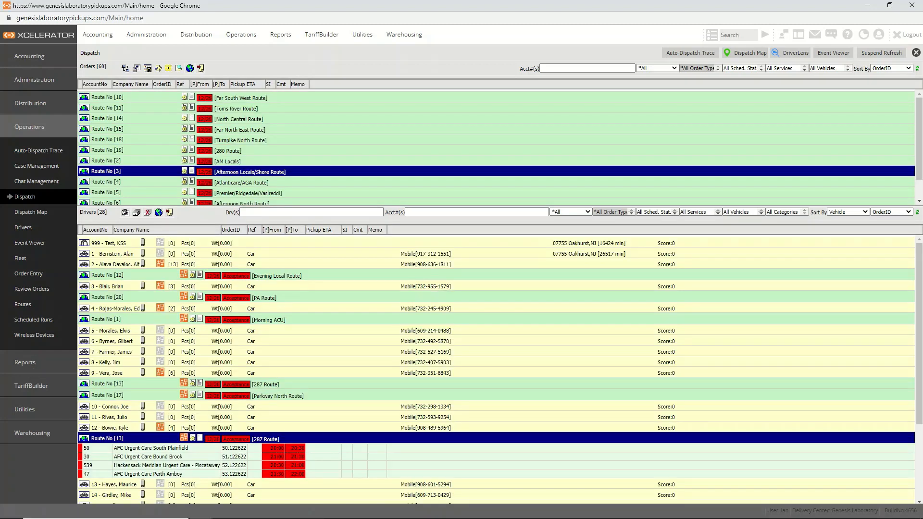
pyautogui.click(107, 373)
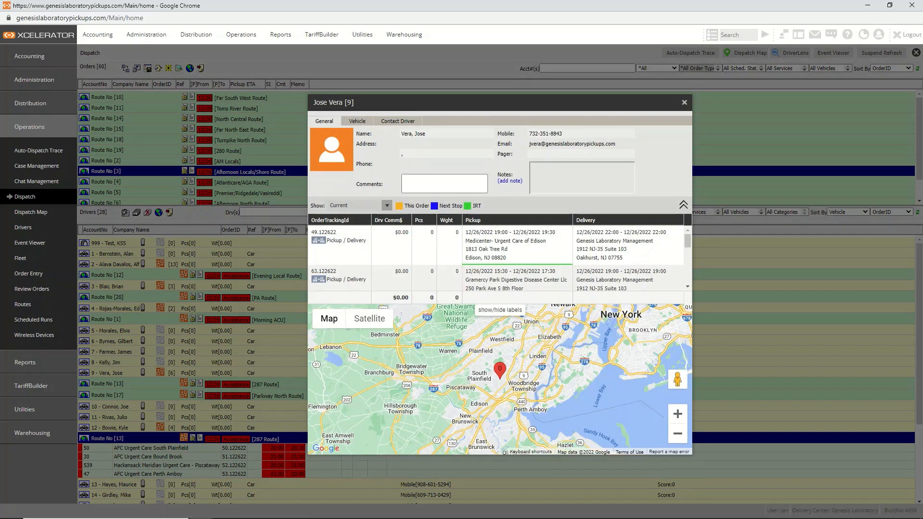
pyautogui.scroll(-2, 499, 380)
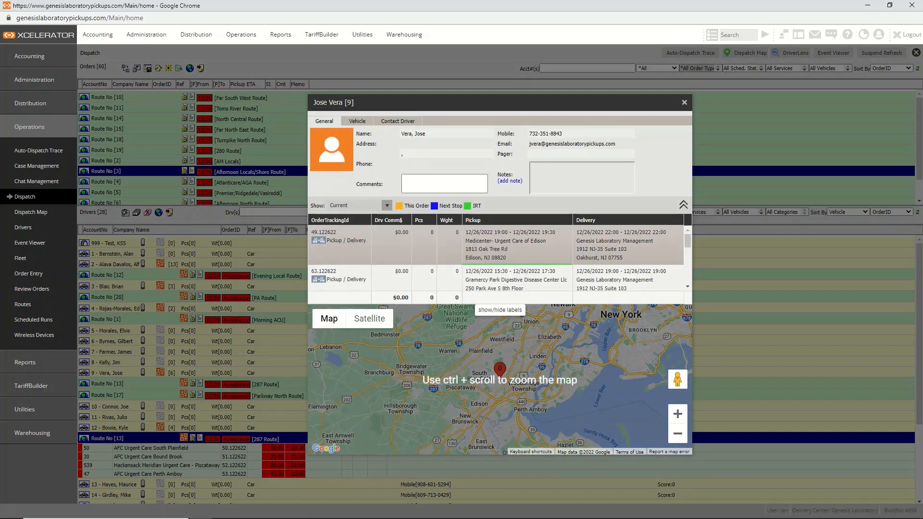
pyautogui.click(684, 102)
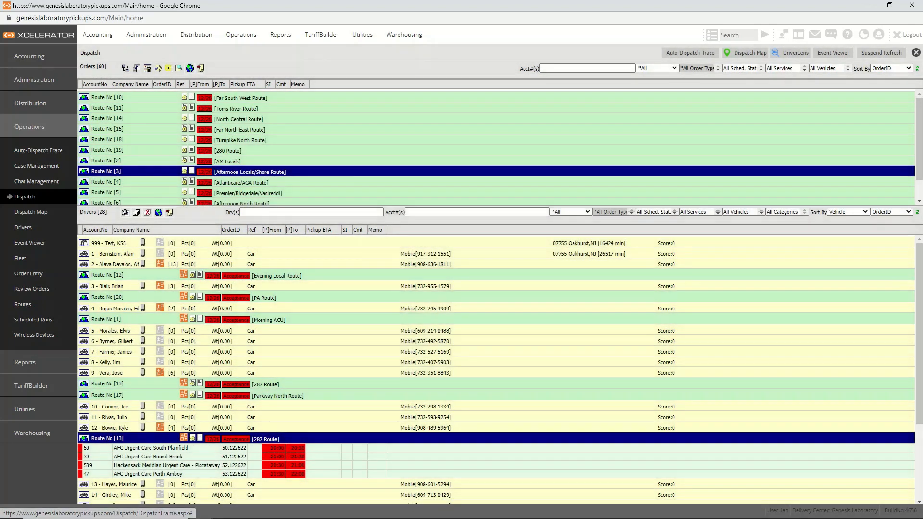
# - Expand driver 9's 287 Route and Parkway North Route, and move the Medicenter- Urgent Care of Edison order into the Parkway North Route
pyautogui.click(107, 383)
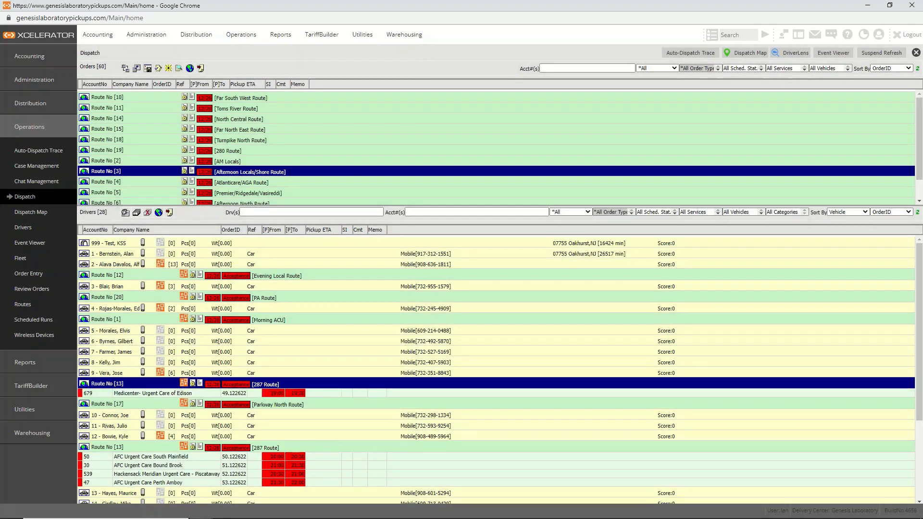
pyautogui.doubleClick(108, 404)
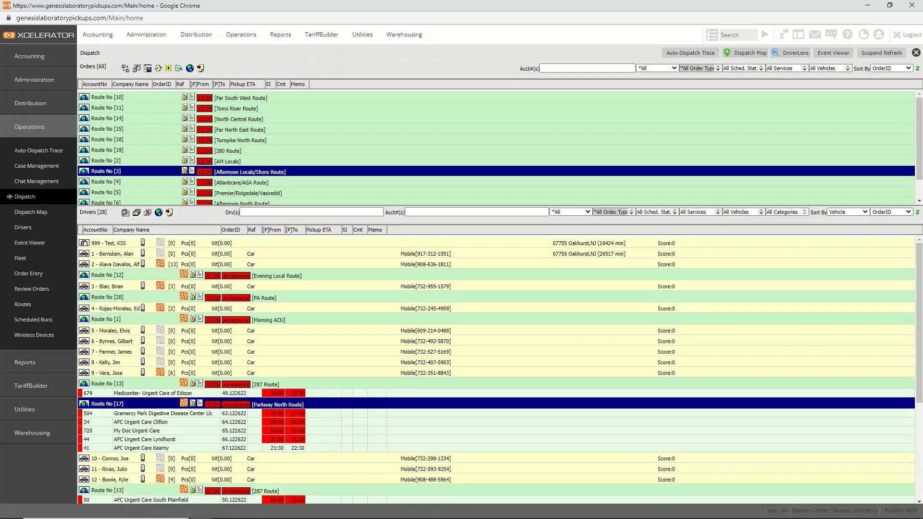
pyautogui.scroll(-1, 107, 404)
pyautogui.scroll(-1, 500, 369)
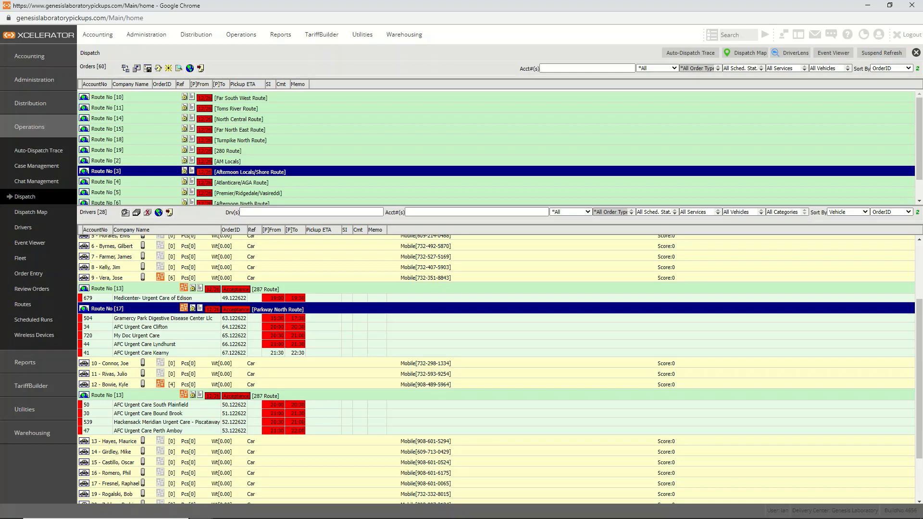
pyautogui.moveTo(129, 298); pyautogui.dragTo(119, 322)
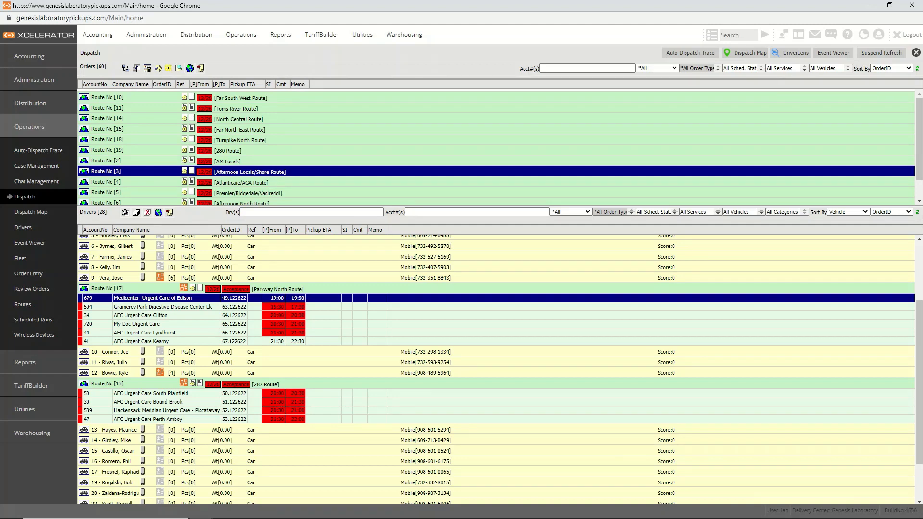
# - Manually resequence the Parkway North Route with Medicenter- Urgent Care of Edison as the last stop, save it, and recheck the saved sequence
pyautogui.click(183, 288)
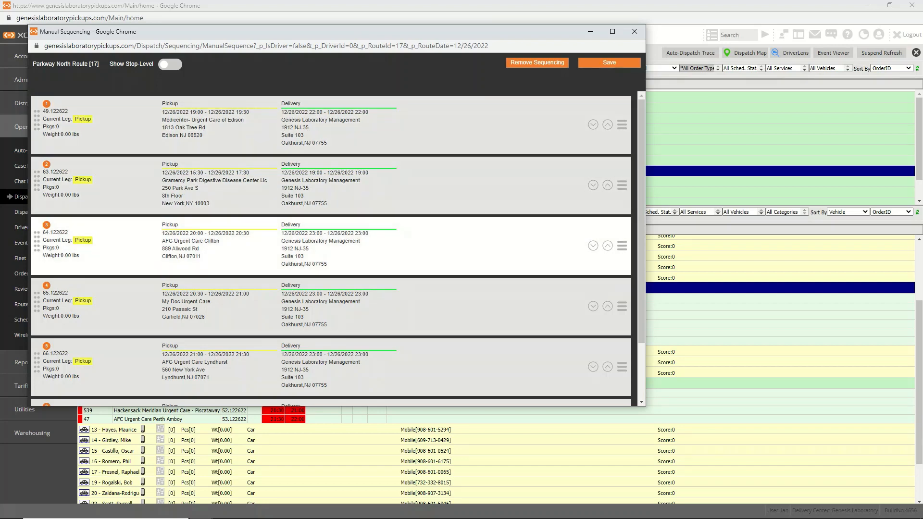
pyautogui.moveTo(36, 242)
pyautogui.mouseDown()
pyautogui.moveTo(43, 176)
pyautogui.moveTo(45, 247)
pyautogui.mouseUp()
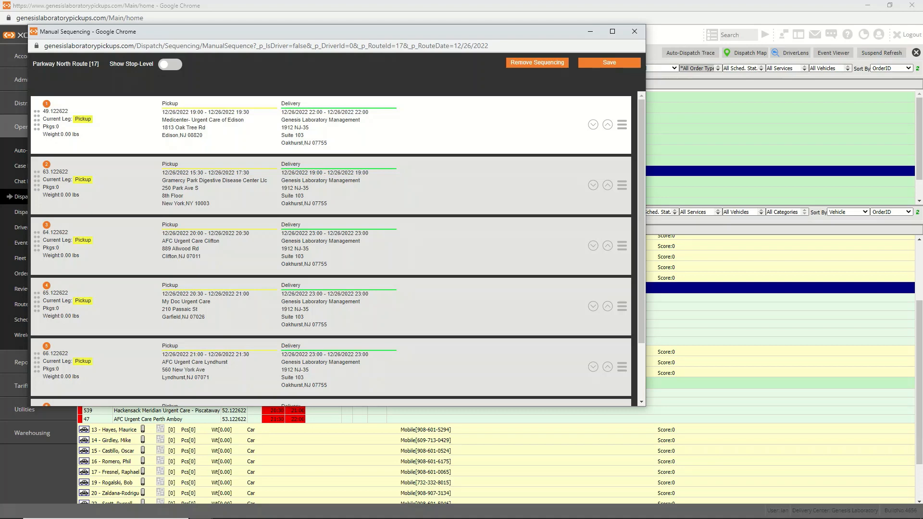
pyautogui.moveTo(37, 119); pyautogui.dragTo(40, 376)
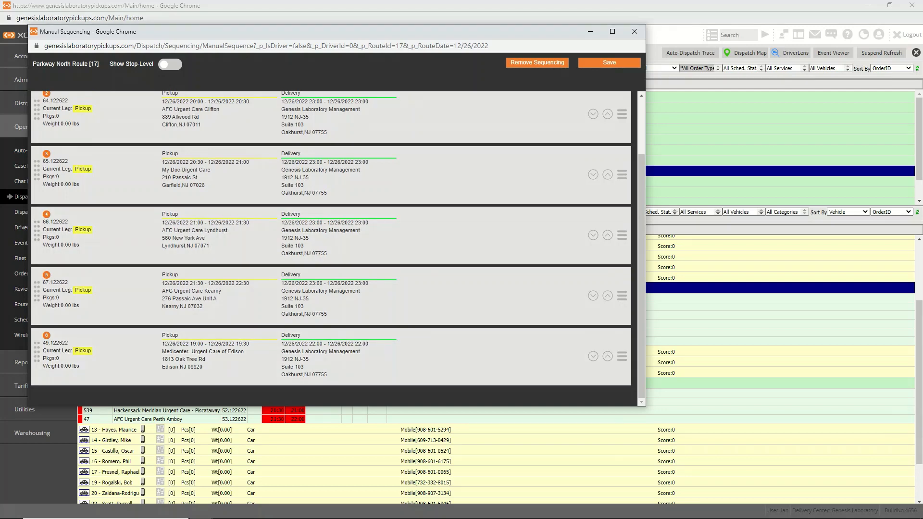
pyautogui.click(609, 63)
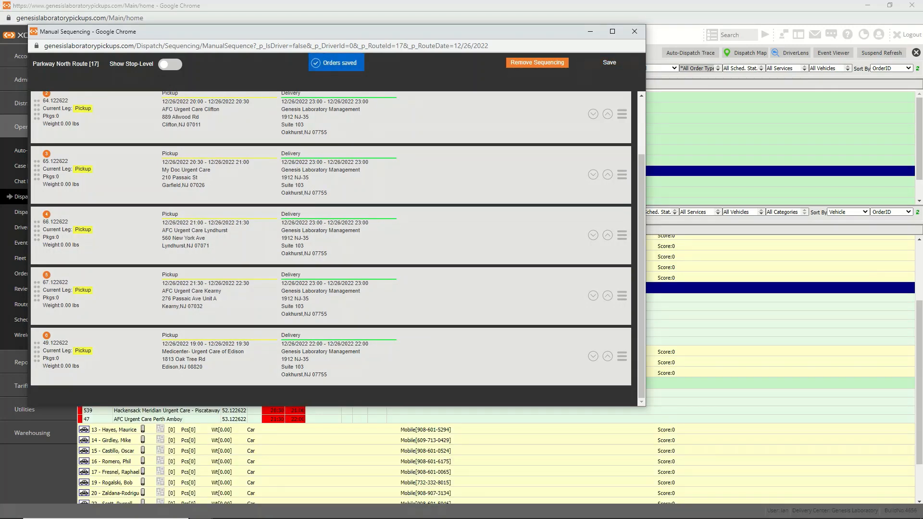
pyautogui.click(634, 31)
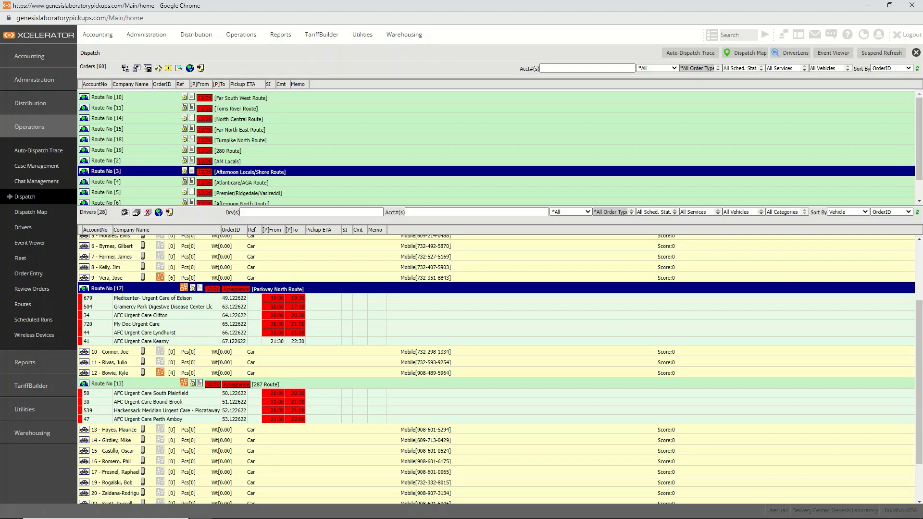
pyautogui.click(183, 287)
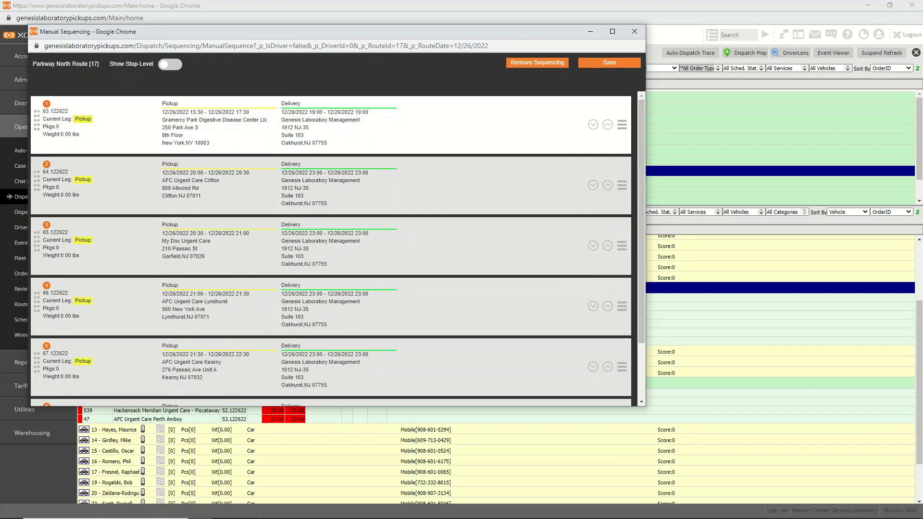
pyautogui.click(635, 31)
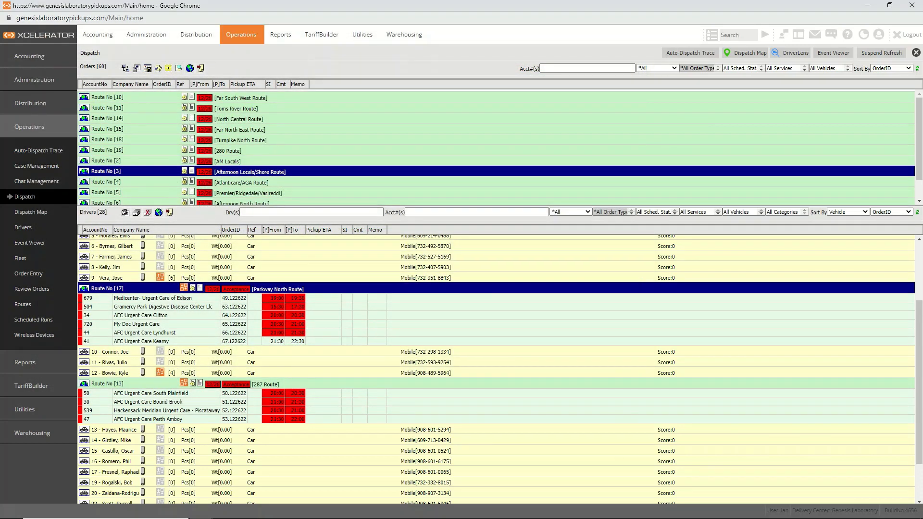
# - Start a new order in Order Entry and set its company to Roselle Park Rita Pharmacy
pyautogui.click(240, 35)
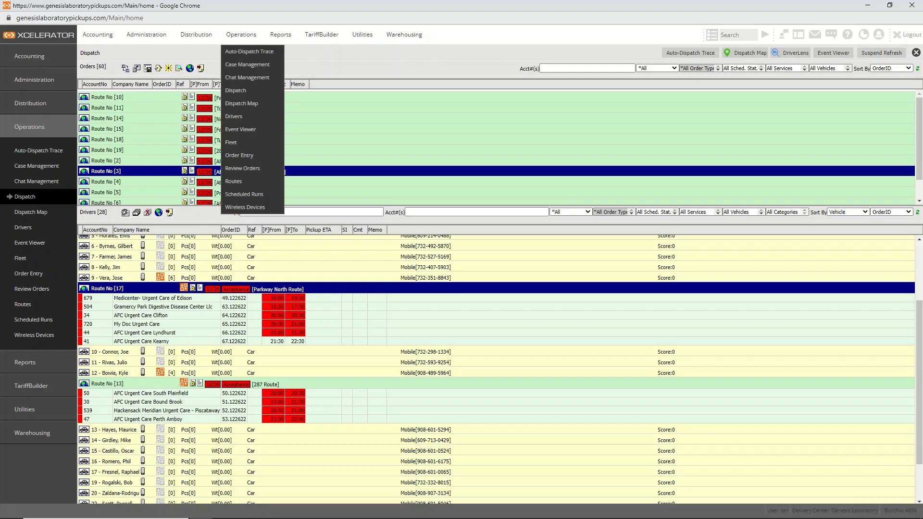
pyautogui.click(239, 155)
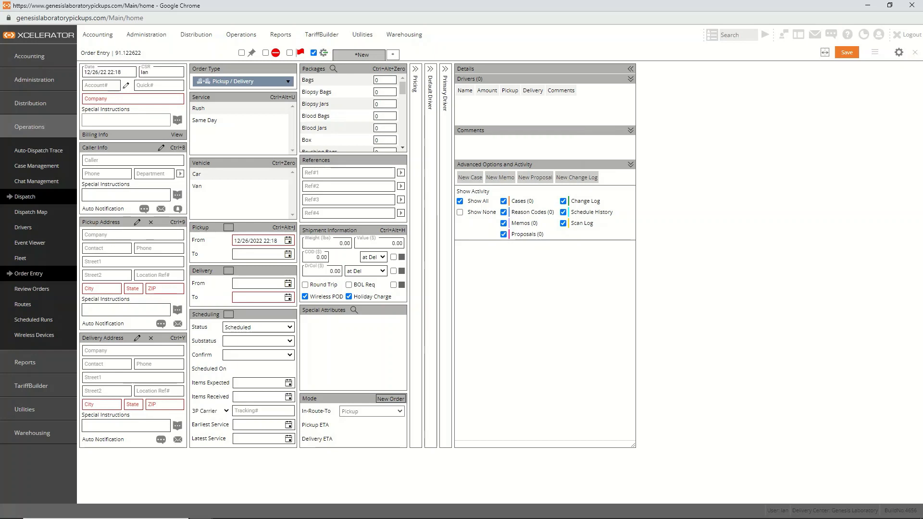
pyautogui.click(132, 99)
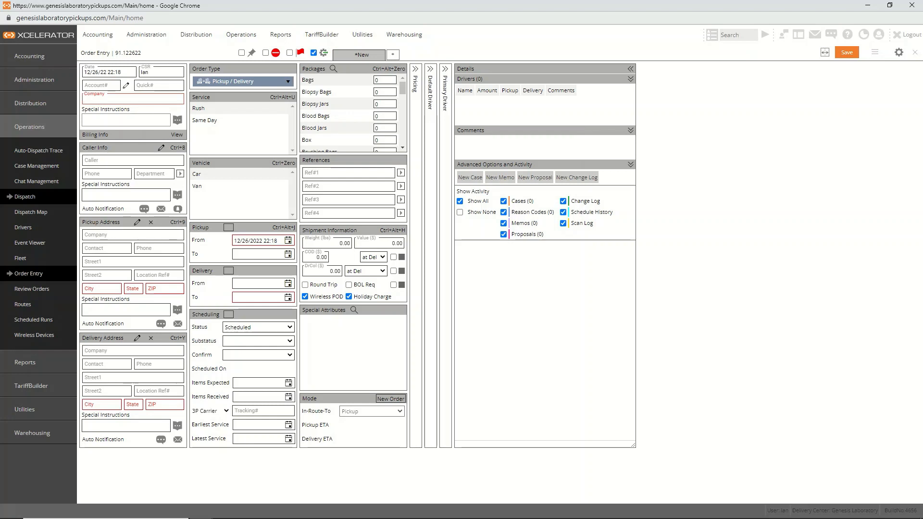
pyautogui.write('rose')
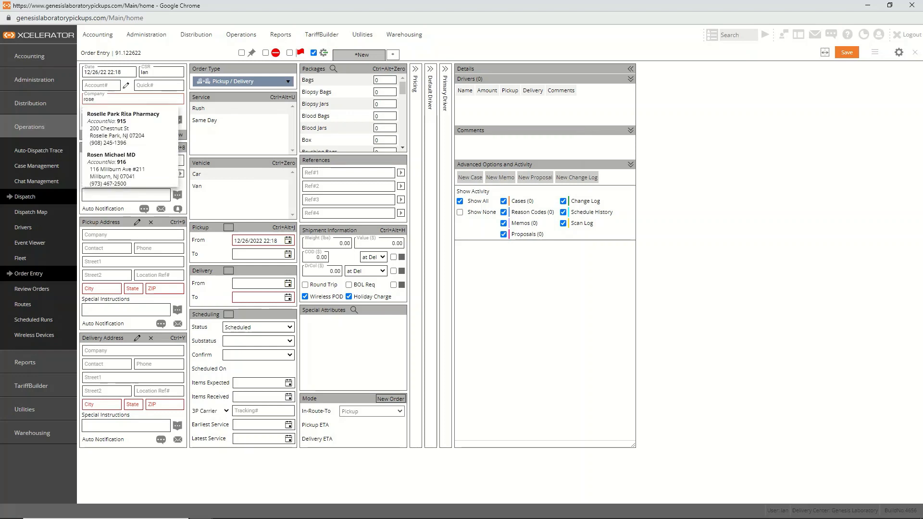
pyautogui.press('Down')
pyautogui.press('Return')
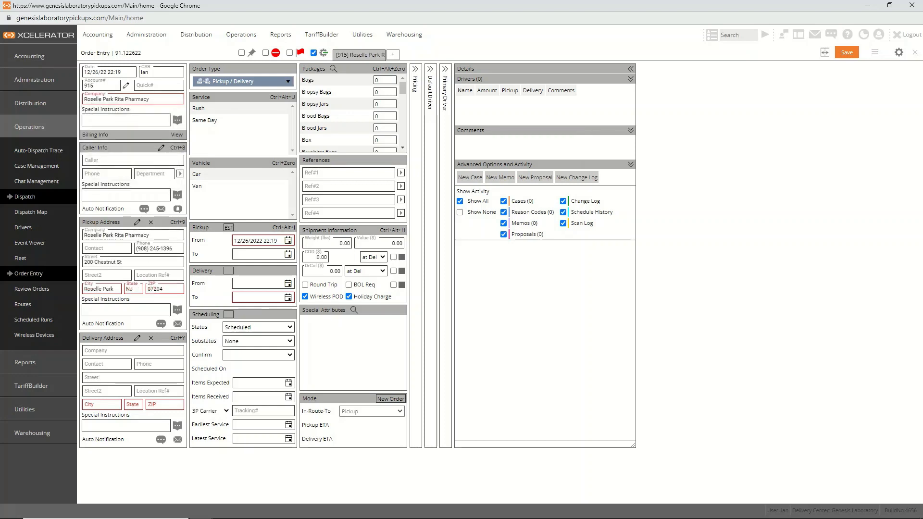
# - Set the order's delivery company to Genesis Laboratory Management and its delivery deadline to 12/26/2022 22:19
pyautogui.click(133, 351)
pyautogui.write('g')
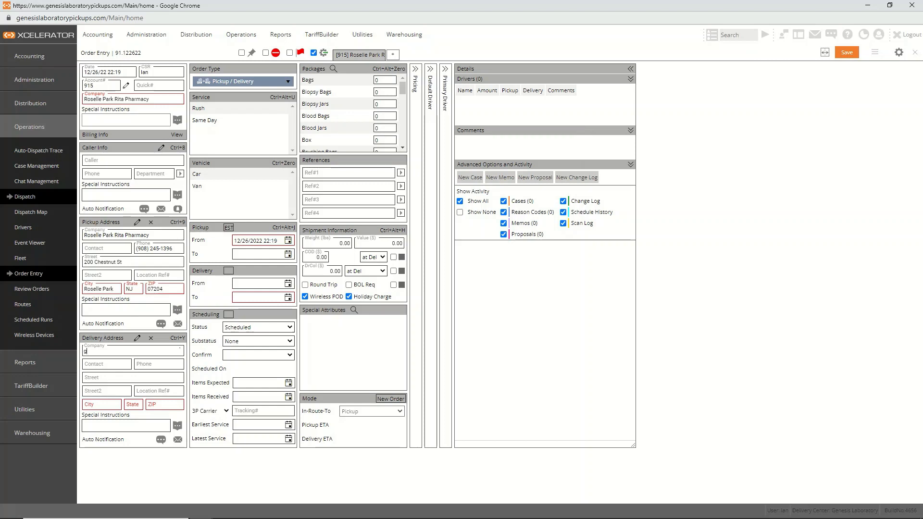
pyautogui.press('Down')
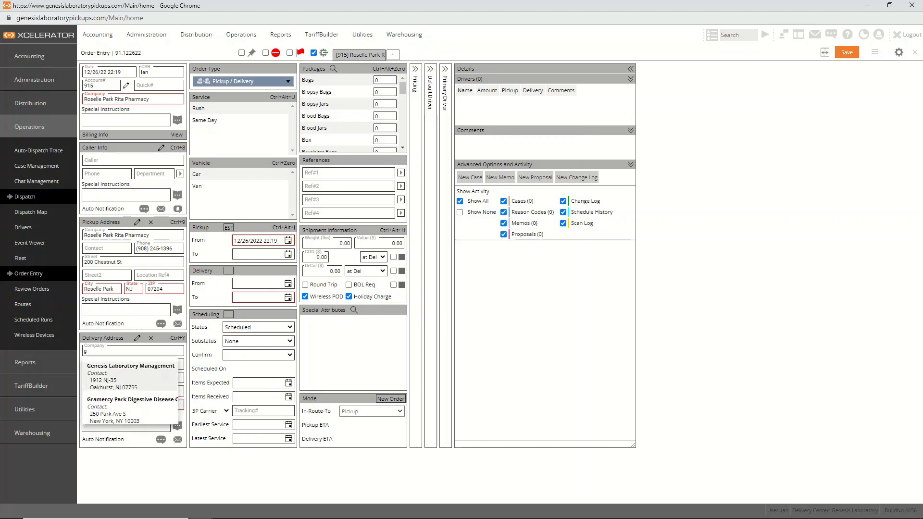
pyautogui.press('Return')
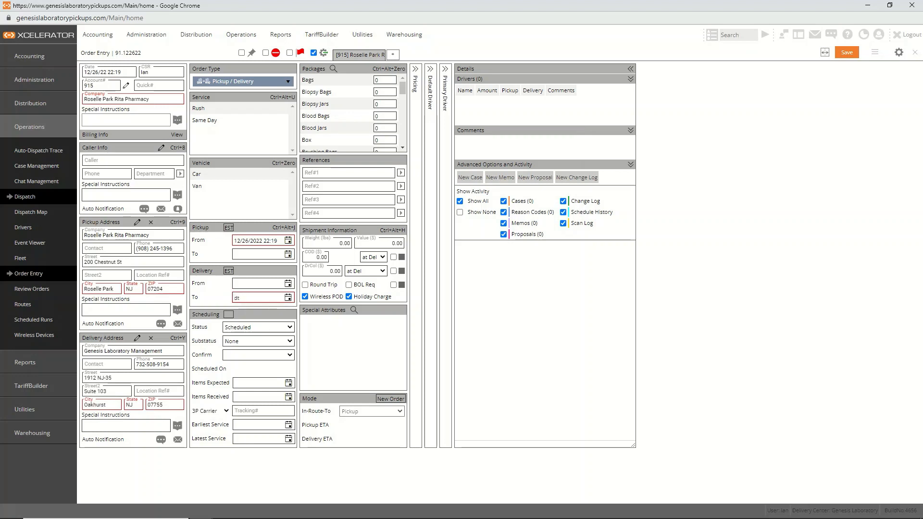
pyautogui.press('Tab')
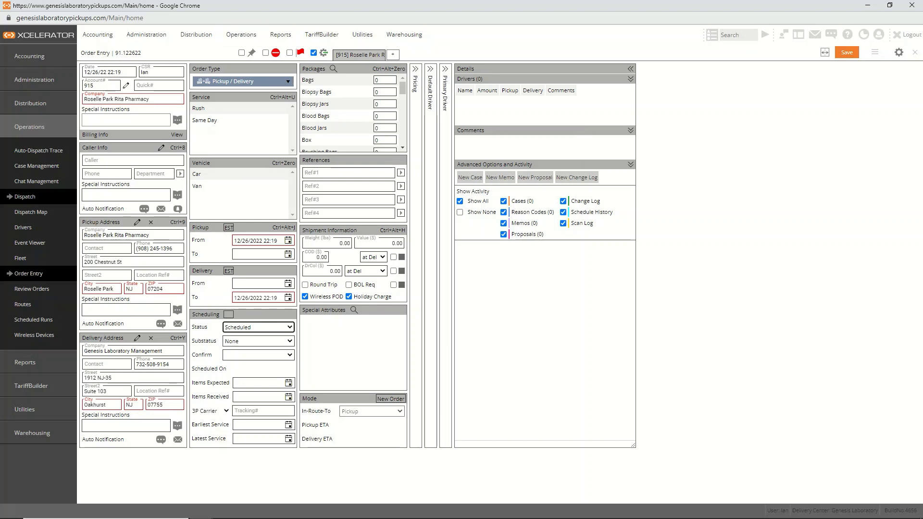
# - Choose the Car vehicle and Same Day service for the order, and try to save it
pyautogui.hotkey('ctrl', '0')
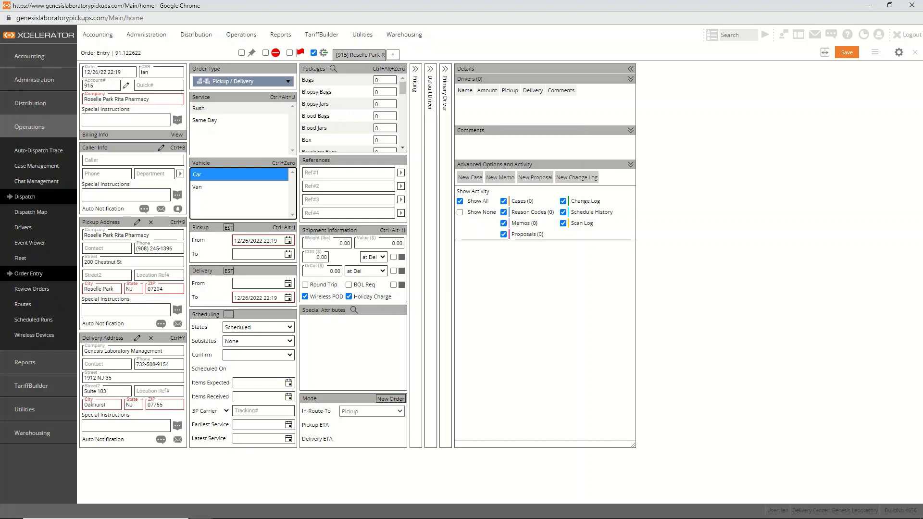
pyautogui.click(205, 120)
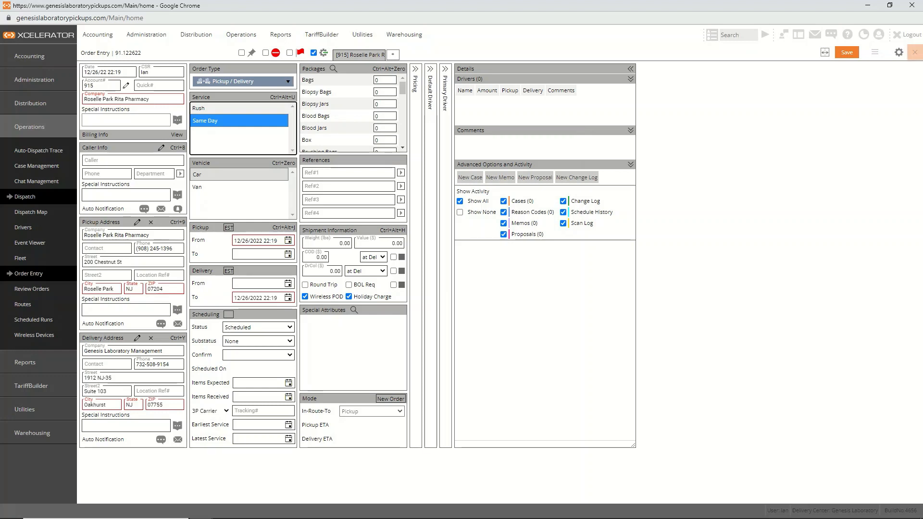
pyautogui.click(847, 52)
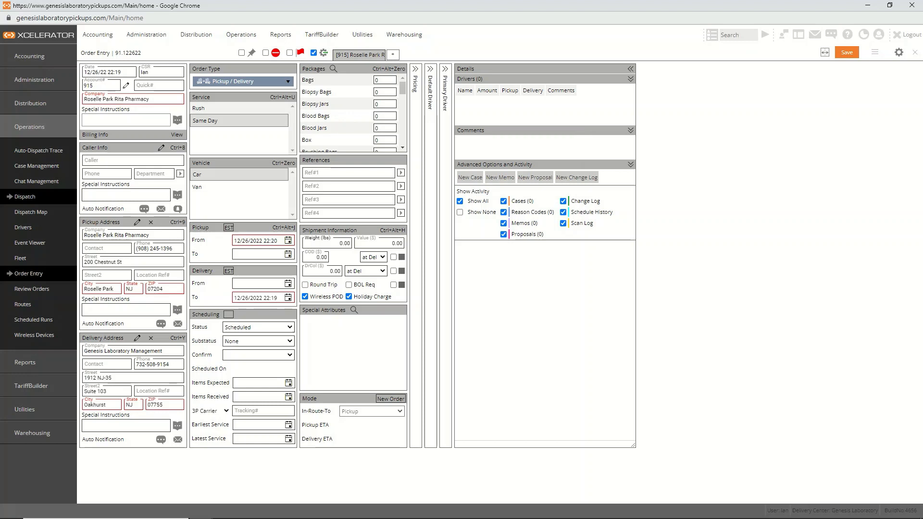
# - Set the order's delivery deadline to 12/26/2022 22:20 and save the order
pyautogui.click(256, 298)
pyautogui.write('12/26/2022 22:20')
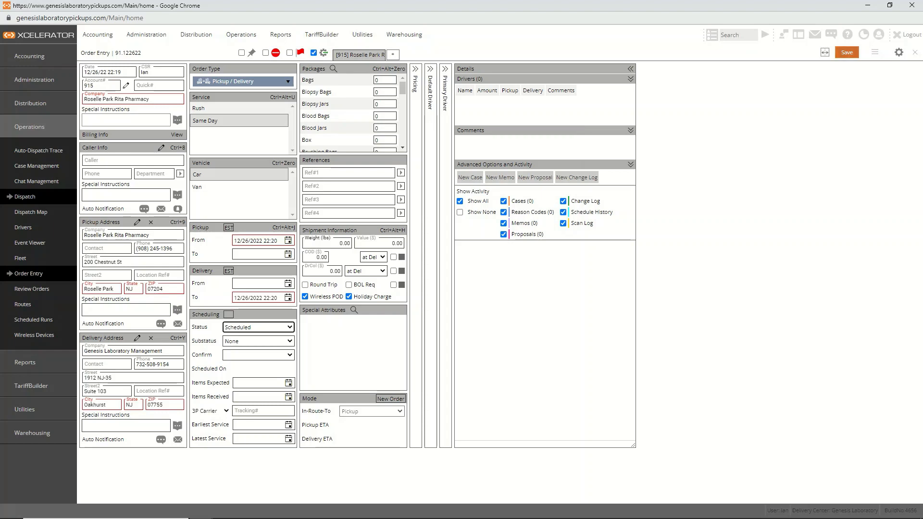
pyautogui.click(846, 52)
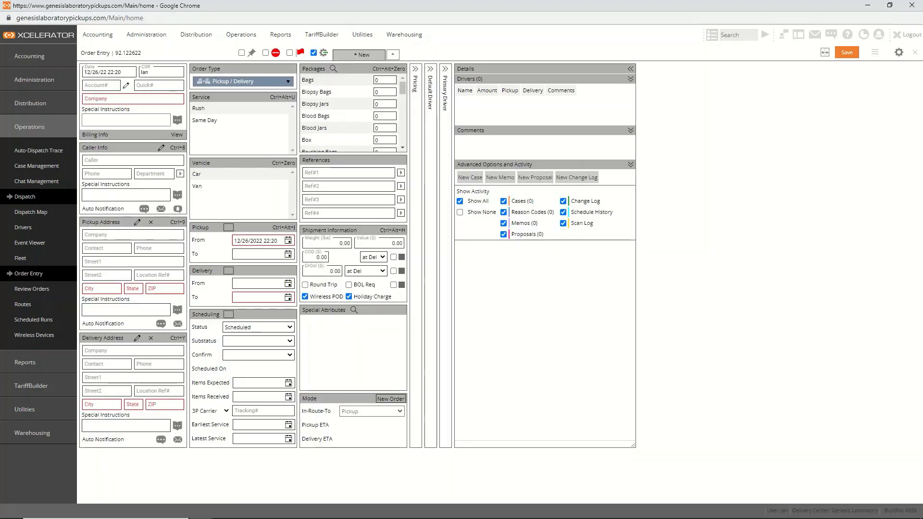
# - Return to Dispatch and assign the new Roselle Park Rita Pharmacy order to driver 8
pyautogui.click(241, 35)
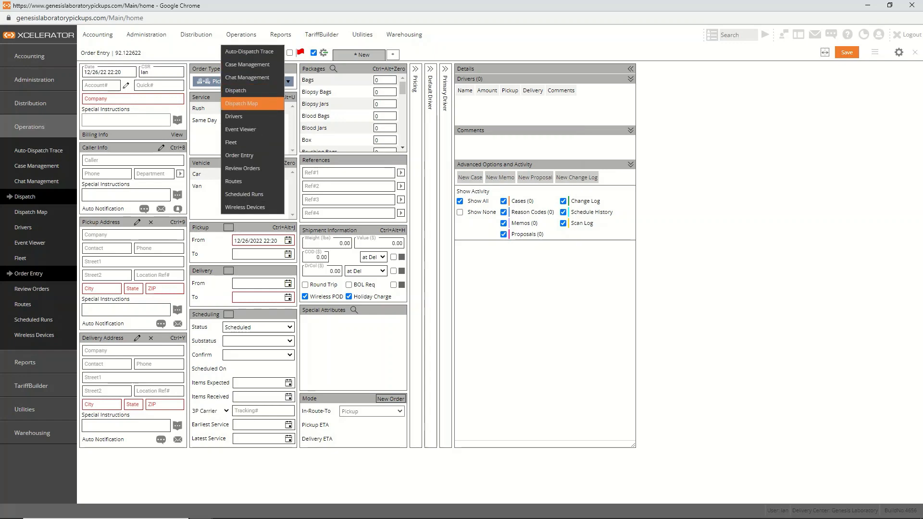
pyautogui.click(235, 90)
pyautogui.scroll(-1, 495, 147)
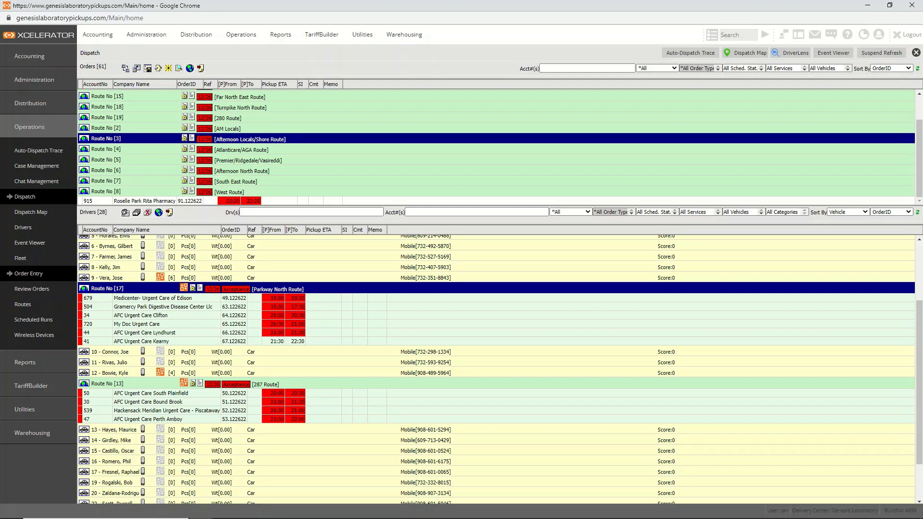
pyautogui.moveTo(144, 201); pyautogui.dragTo(144, 284)
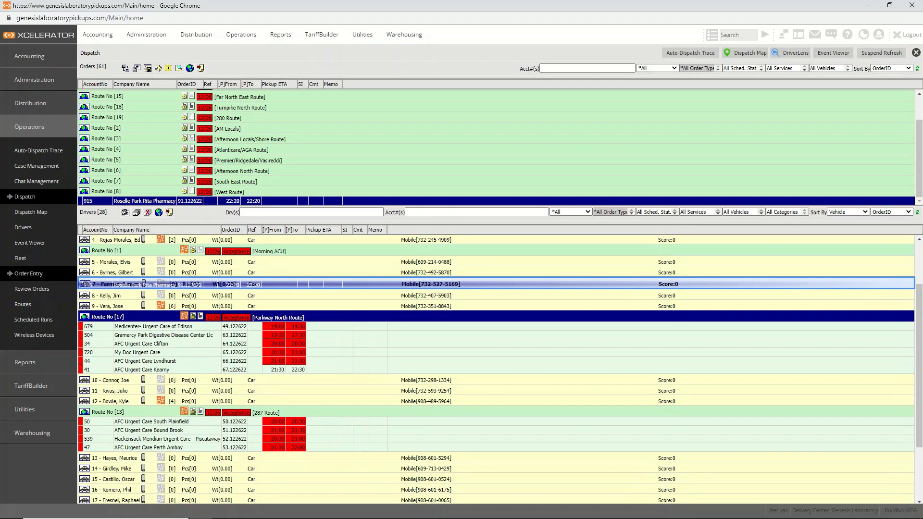
pyautogui.moveTo(145, 284); pyautogui.dragTo(139, 325)
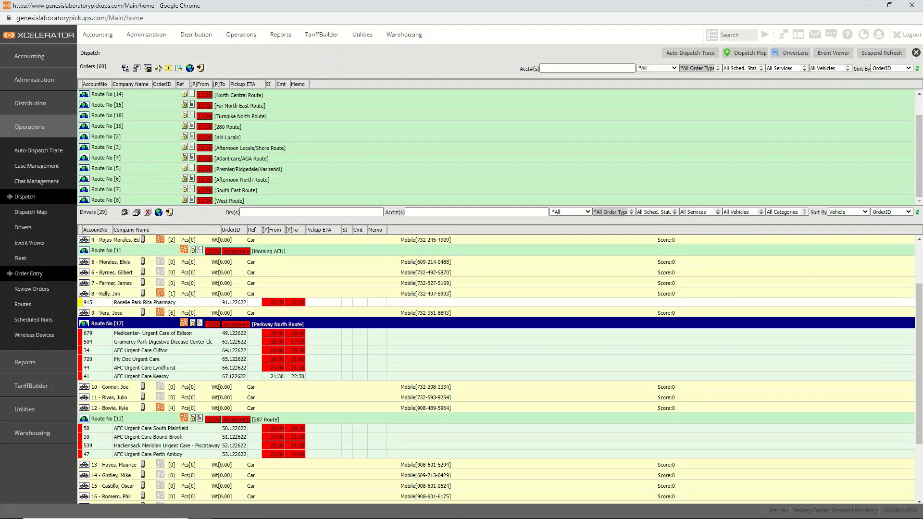
# - Assign the Turnpike North Route to driver 8 and open that driver's details
pyautogui.click(107, 115)
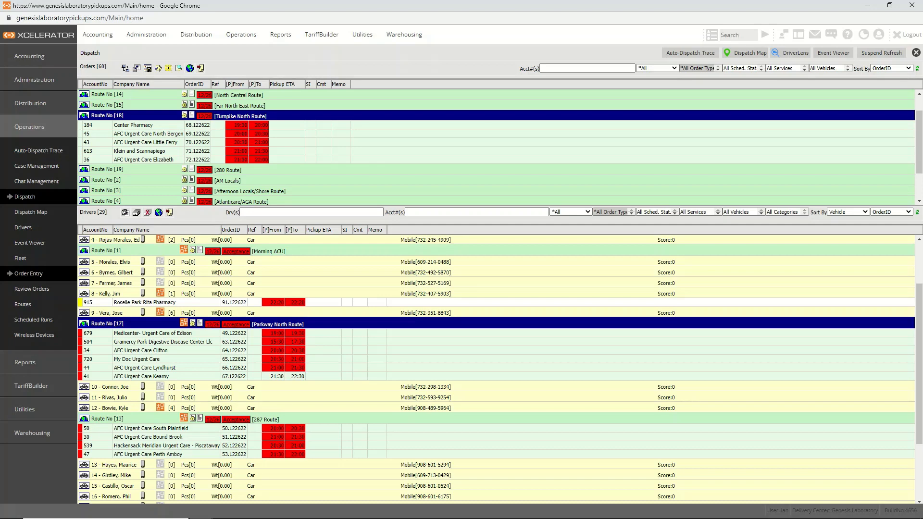
pyautogui.moveTo(114, 115); pyautogui.dragTo(88, 294)
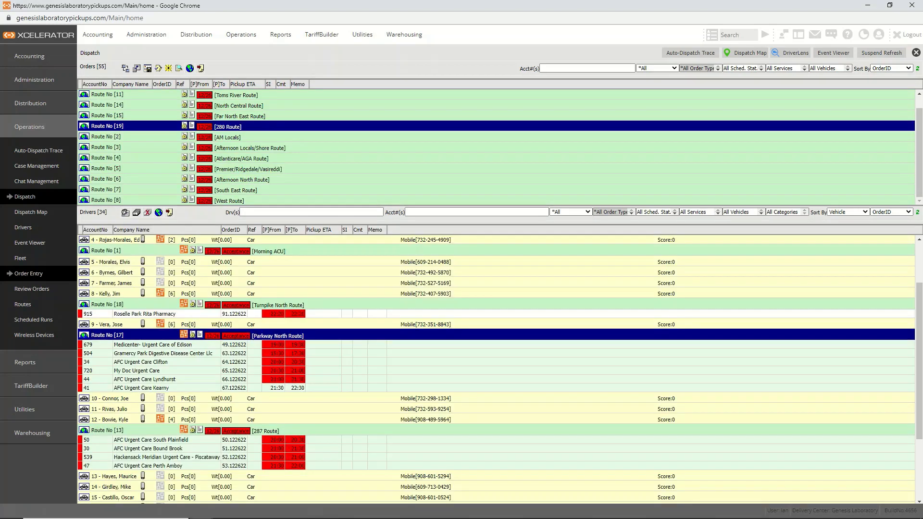
pyautogui.click(106, 294)
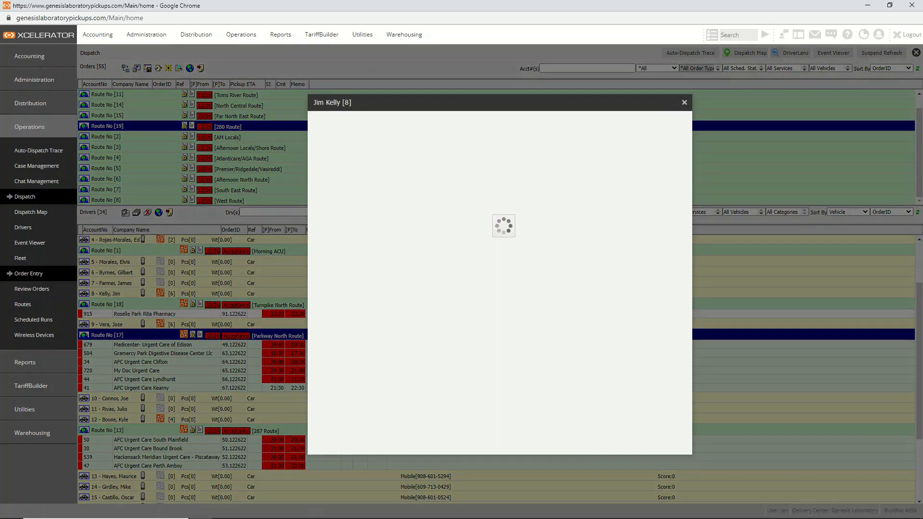
pyautogui.click(684, 102)
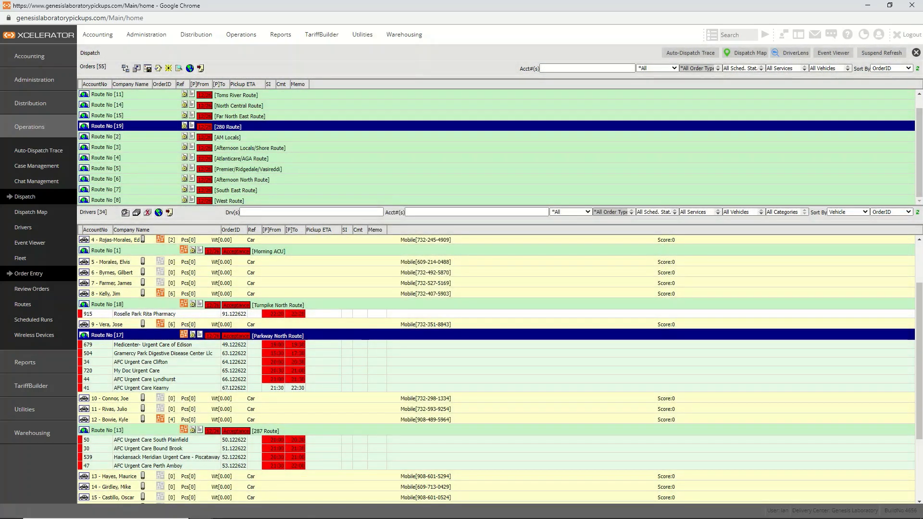
# - Expand driver 8's Turnpike North Route and check its manual sequence for the Roselle Park Rita Pharmacy order
pyautogui.click(107, 304)
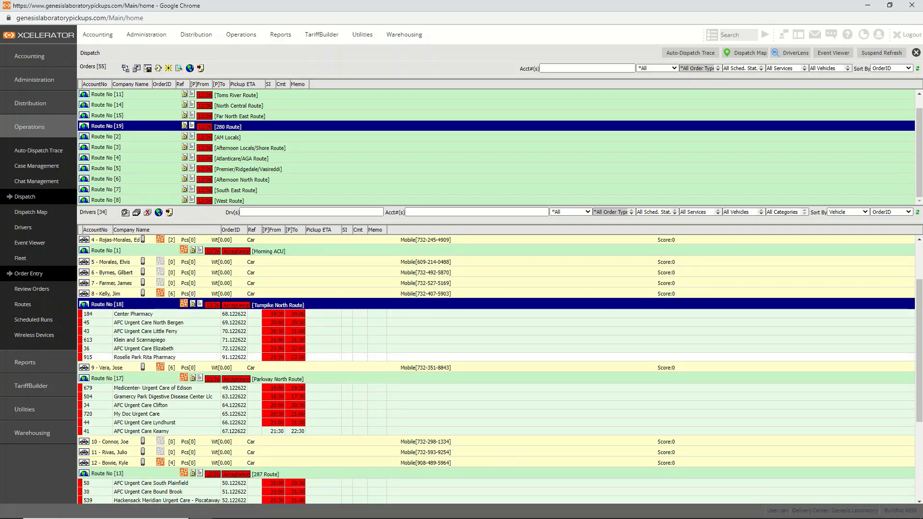
pyautogui.click(184, 304)
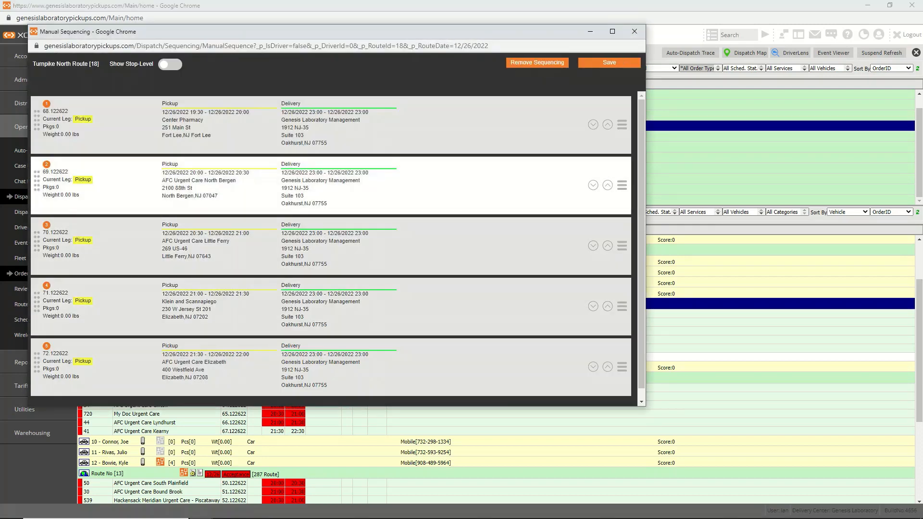
pyautogui.scroll(-1, 330, 244)
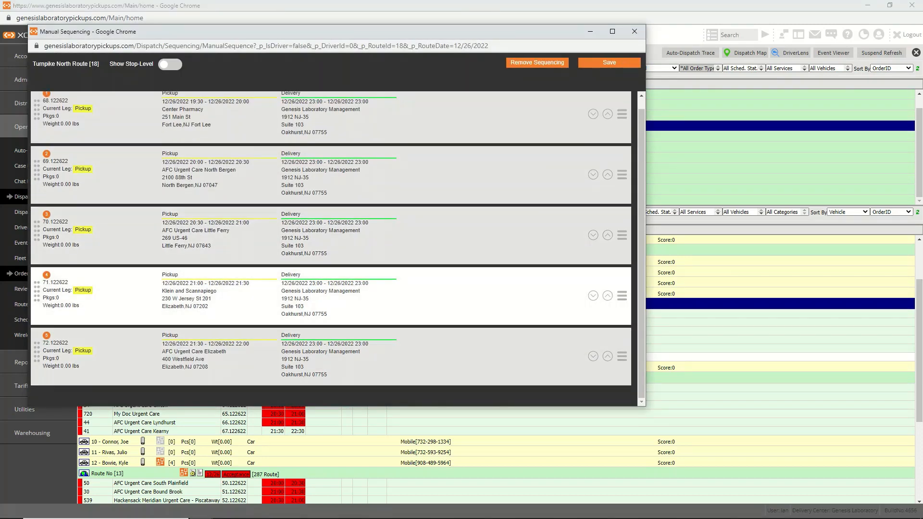
pyautogui.scroll(1, 331, 295)
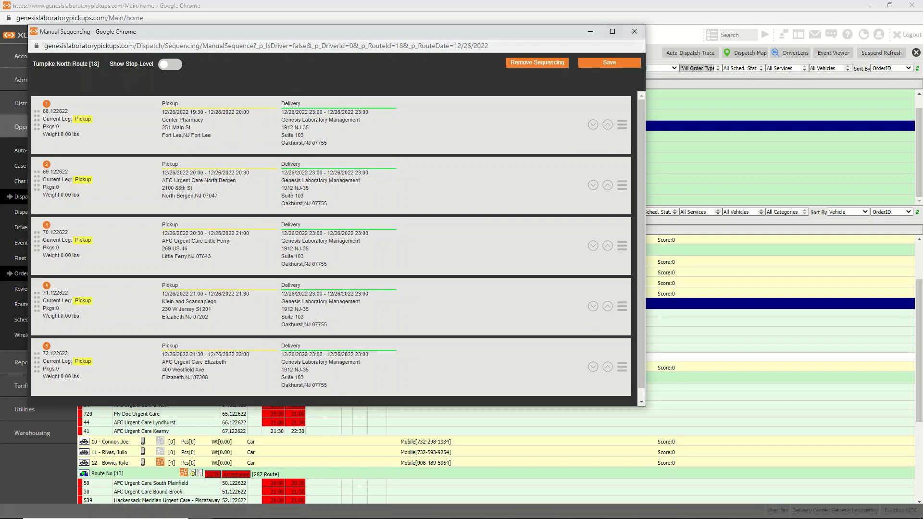
pyautogui.click(635, 31)
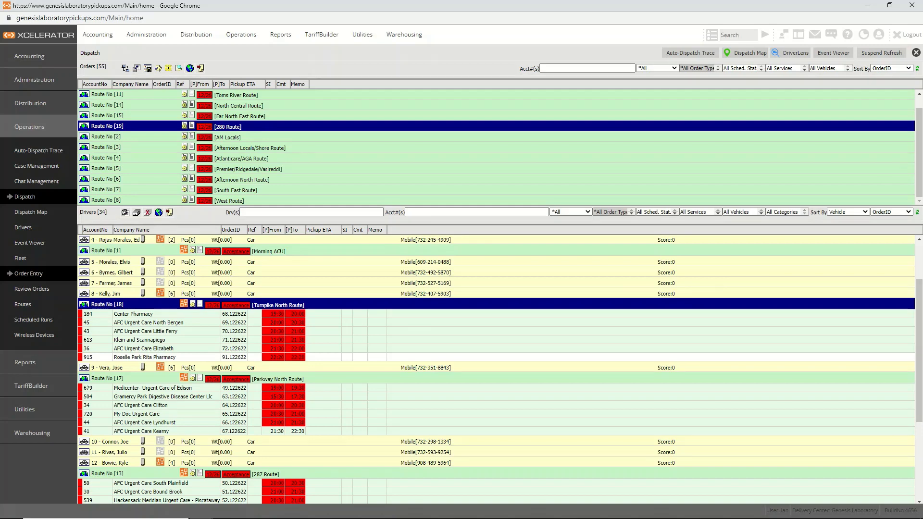
pyautogui.click(183, 304)
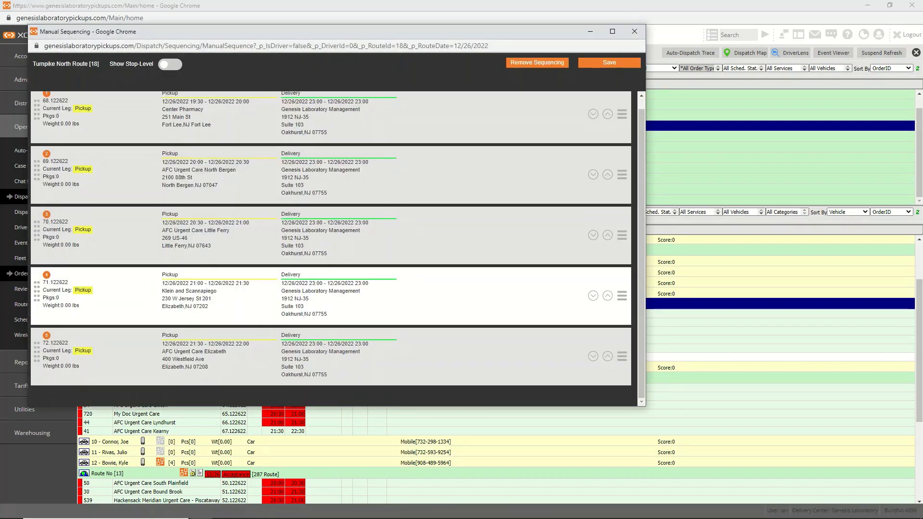
pyautogui.click(634, 31)
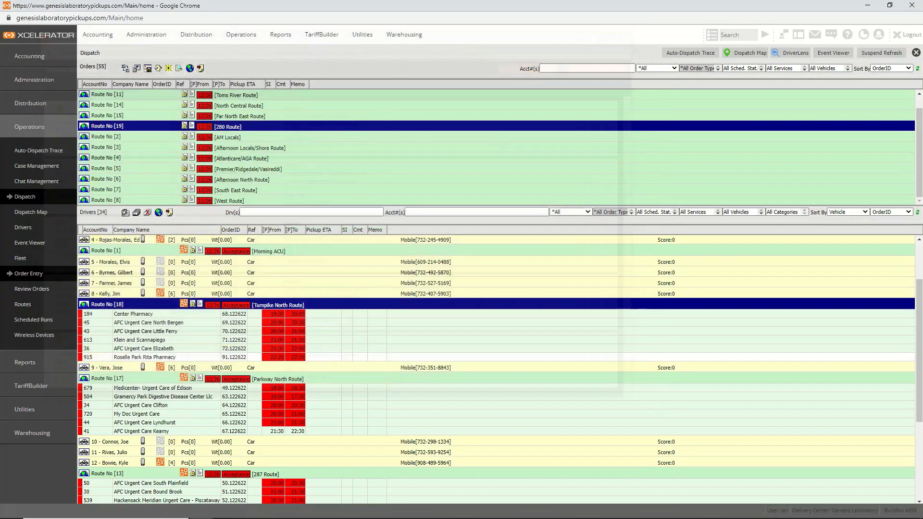
# - Move the Roselle Park Rita Pharmacy order into driver 8's Turnpike North Route and save the sequence with it as the first stop
pyautogui.moveTo(144, 357); pyautogui.dragTo(145, 306)
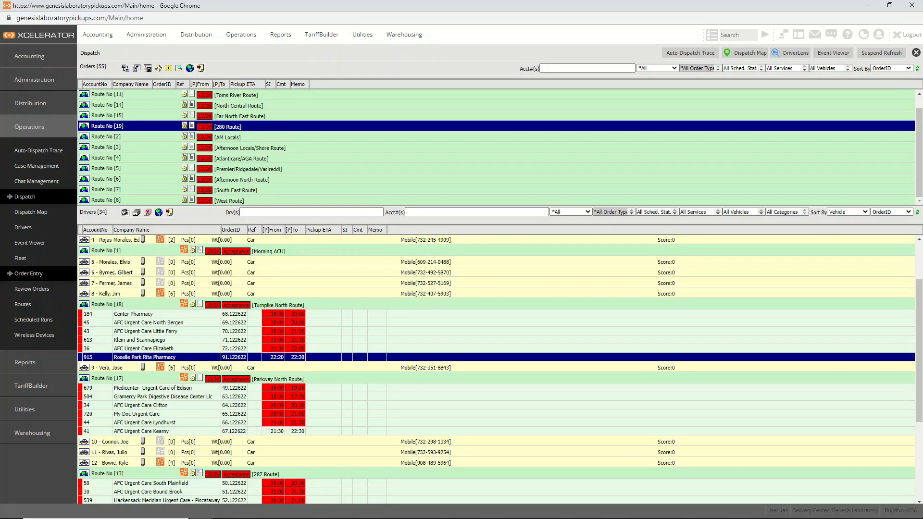
pyautogui.click(184, 304)
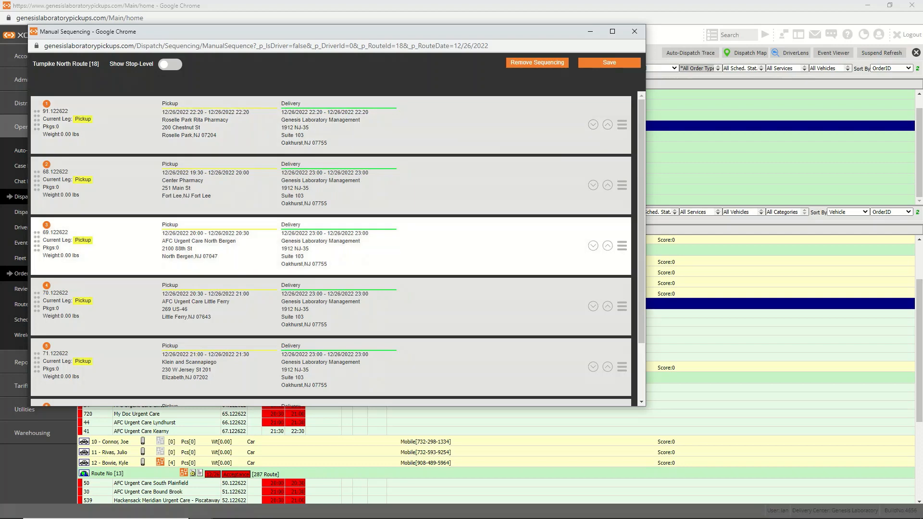
pyautogui.click(610, 62)
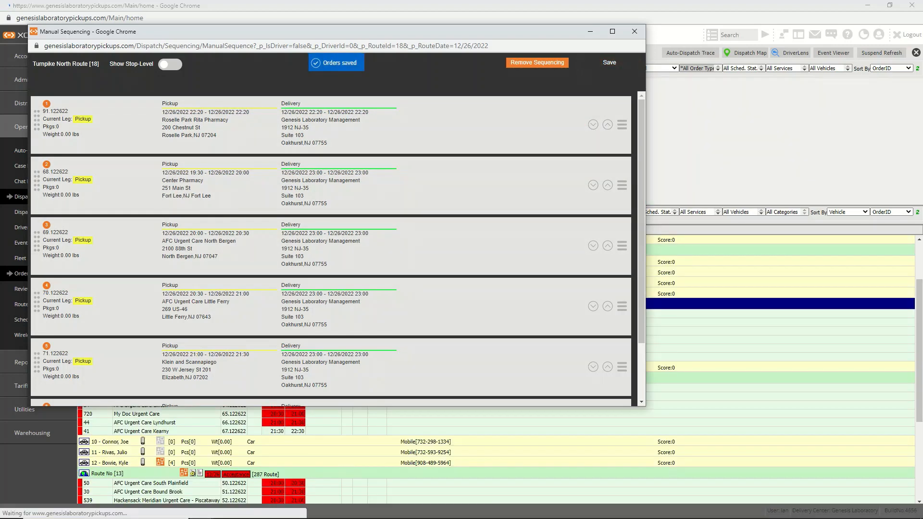
pyautogui.click(635, 32)
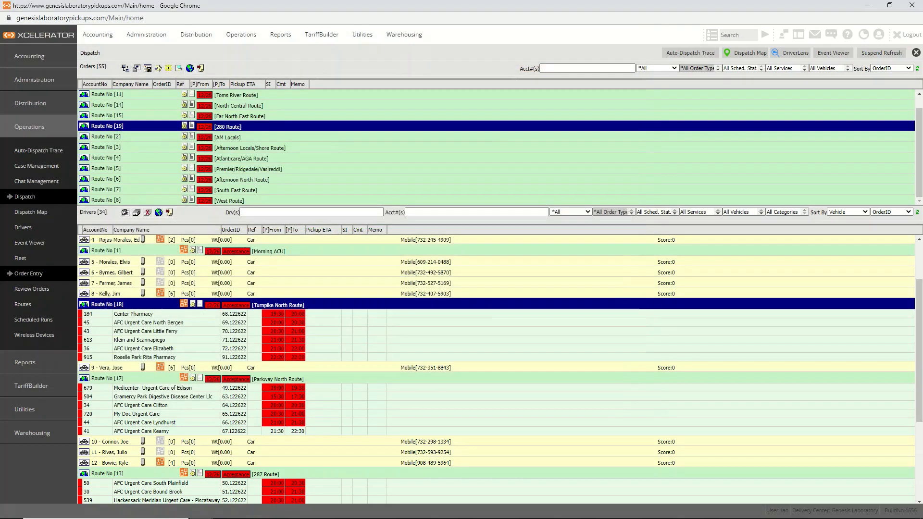